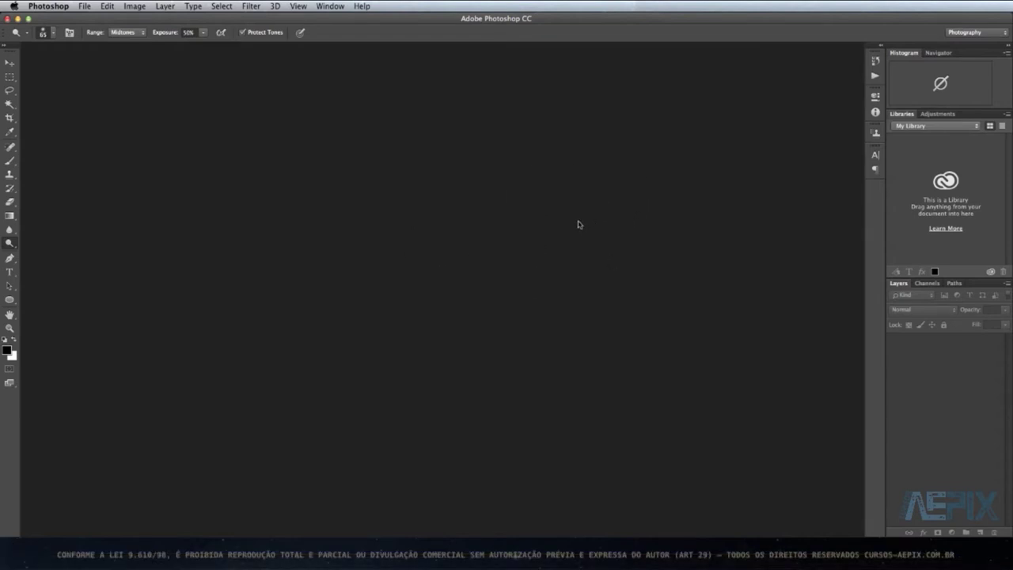
Step: Create a new white 600×600 px RGB Color document named 'Cor'
key("super+n")
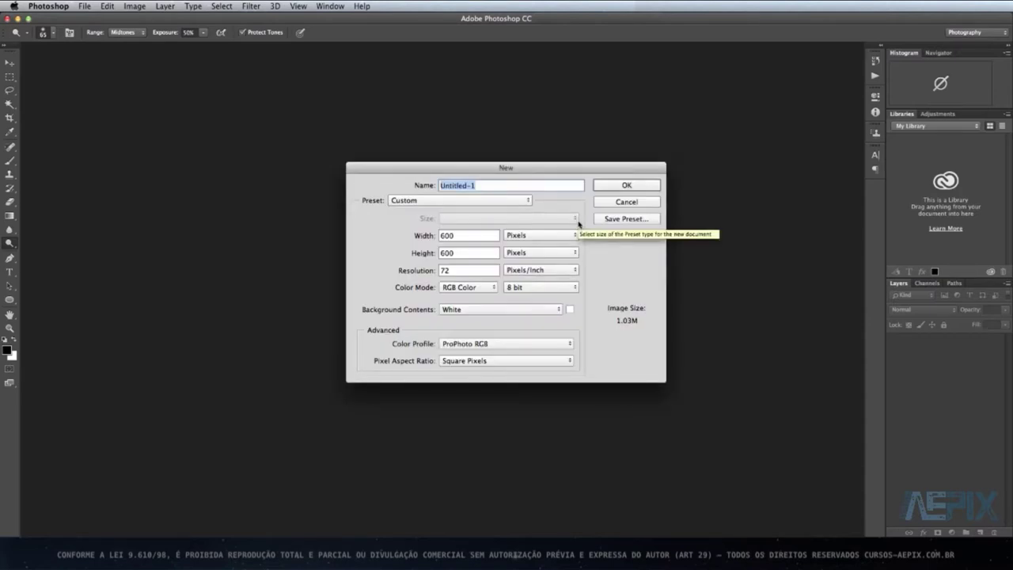
type("C")
type("or")
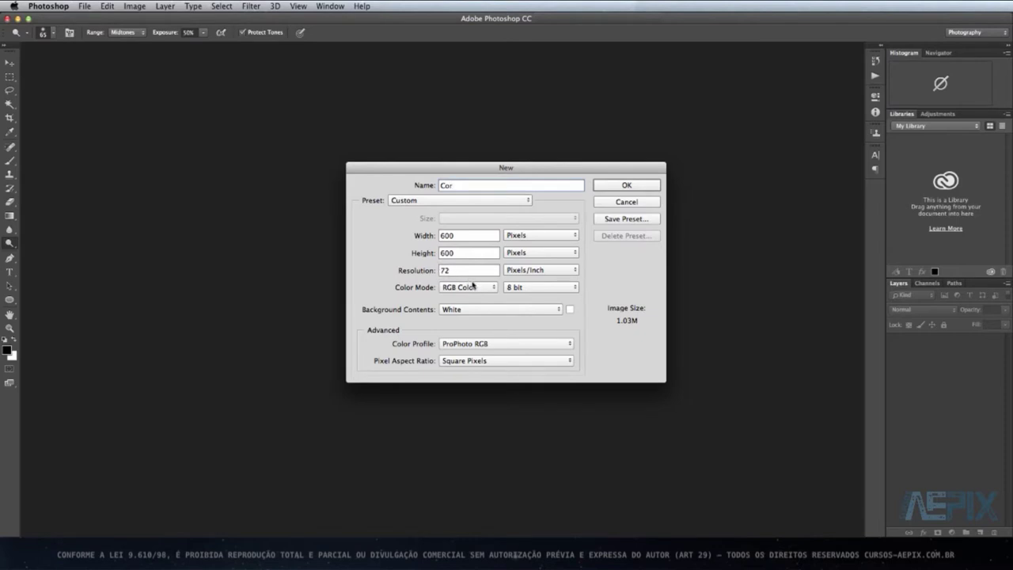
left_click(465, 290)
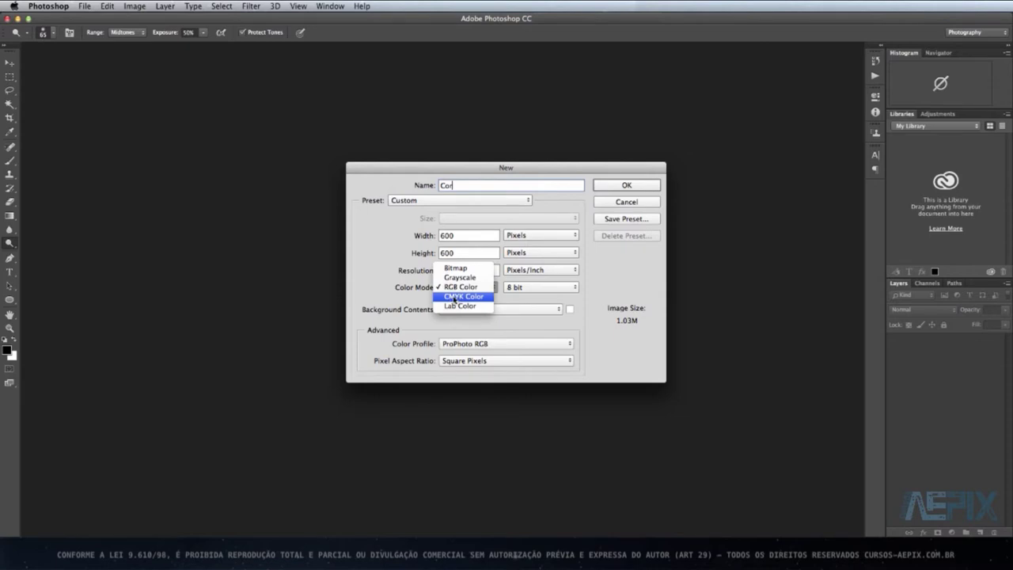
left_click(462, 288)
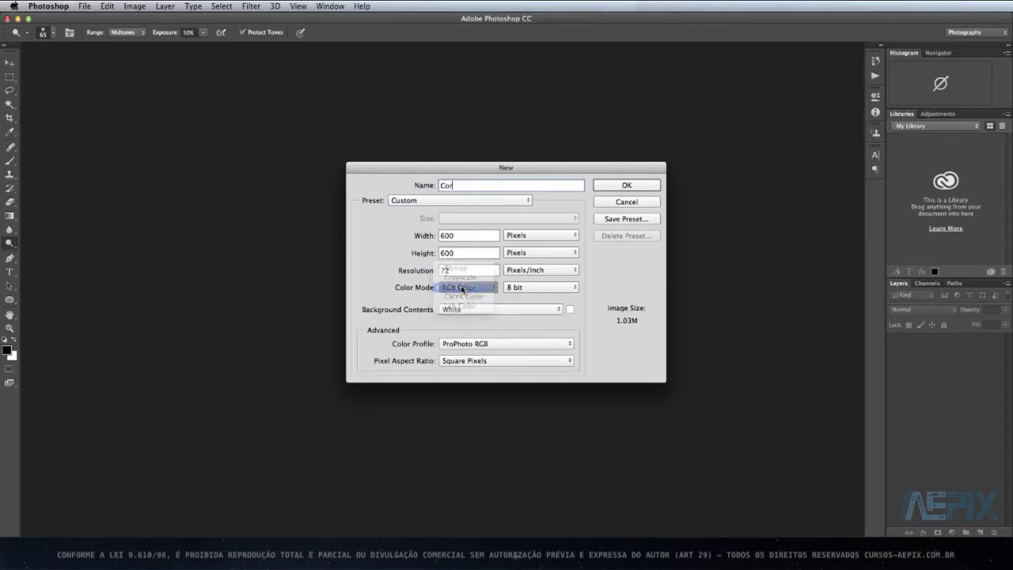
left_click(614, 186)
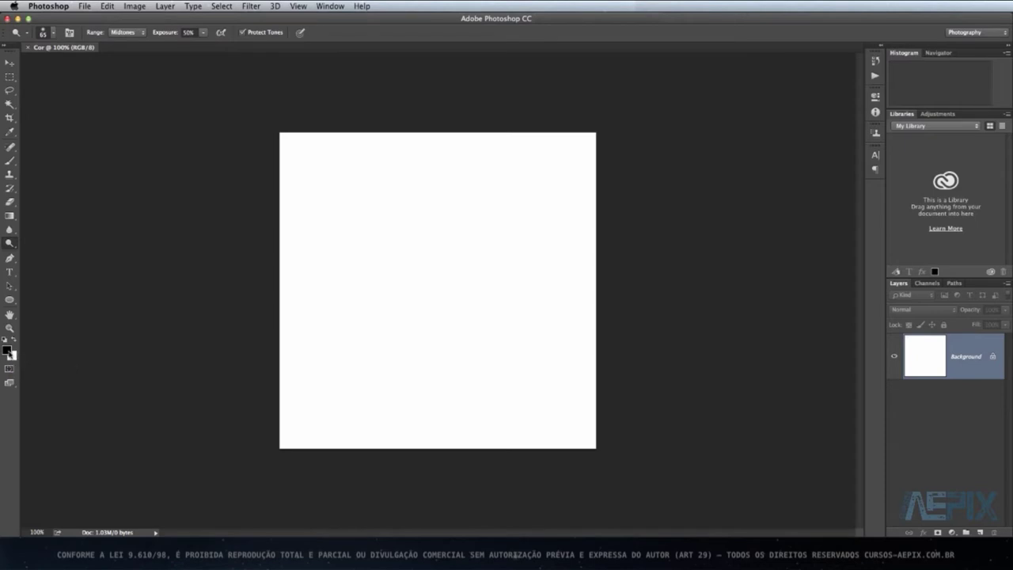
left_click(5, 345)
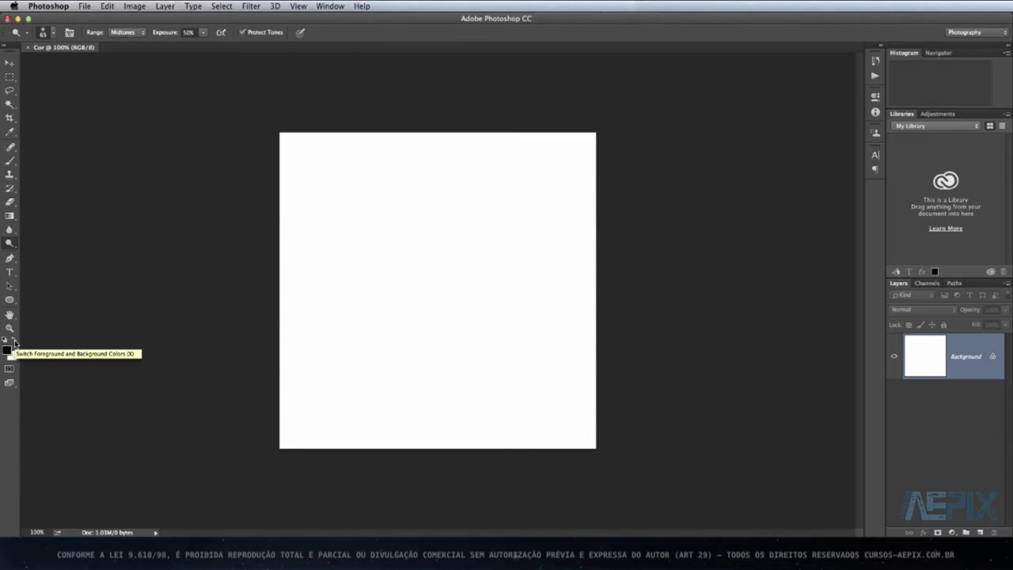
left_click(14, 343)
left_click(14, 343)
key("x")
key("x")
key("x")
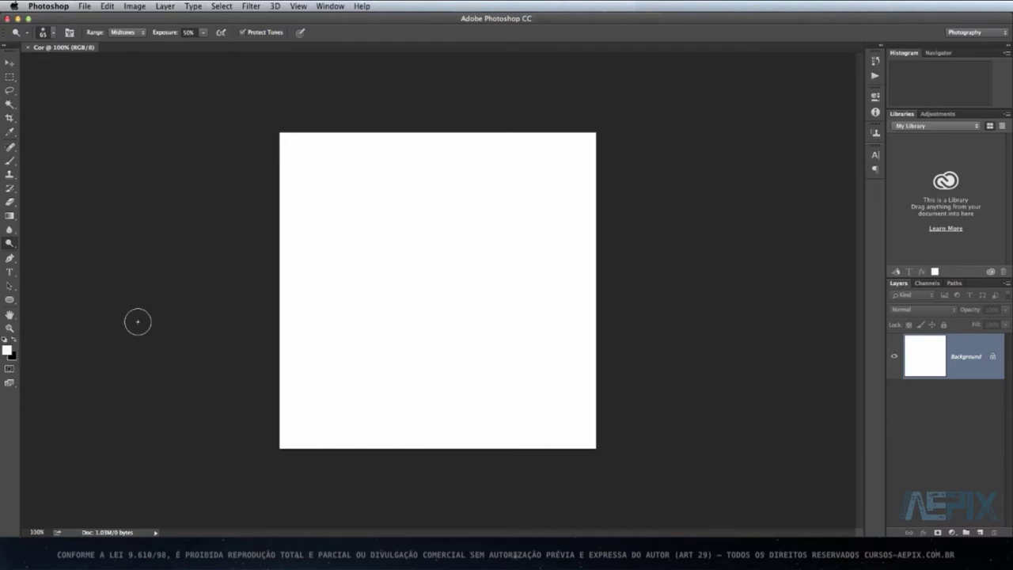
key("x")
Step: Set the foreground colour in the Color Picker to medium blue #3c21c8 (R 60, G 33, B 200)
left_click(9, 350)
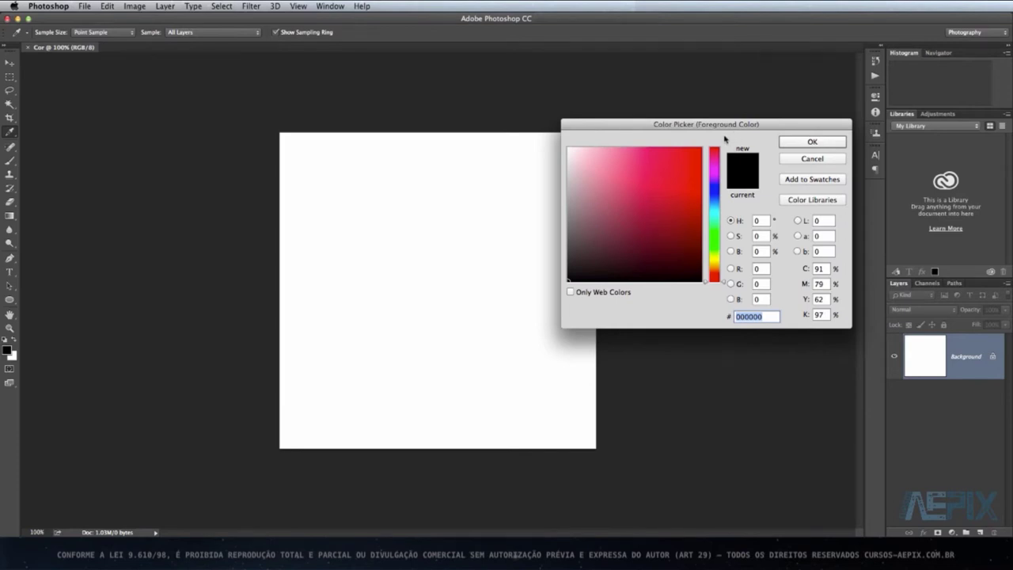
left_click(714, 159)
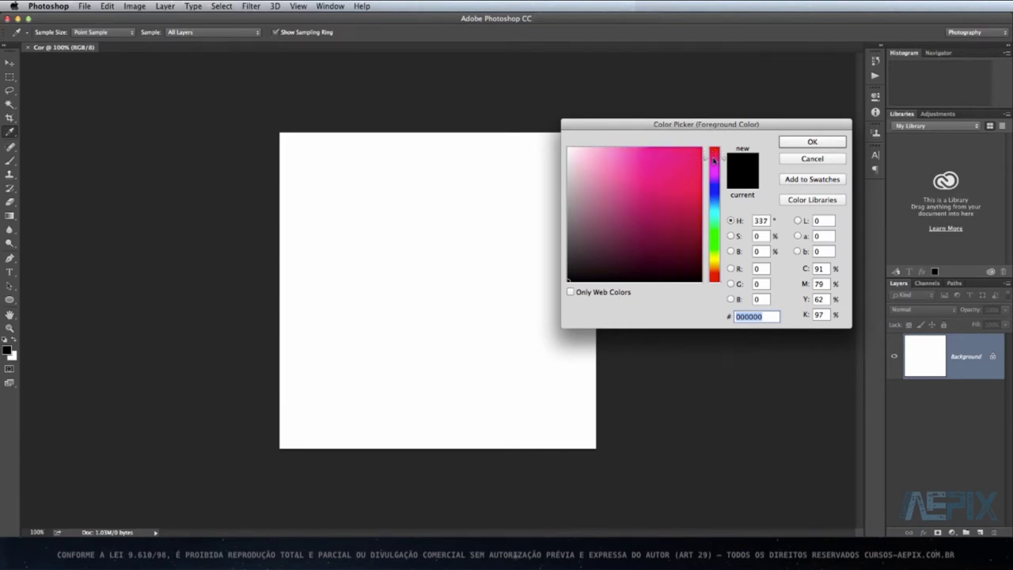
mouse_move(714, 159)
left_mouse_down()
mouse_move(714, 255)
mouse_move(714, 177)
mouse_move(714, 191)
left_mouse_up()
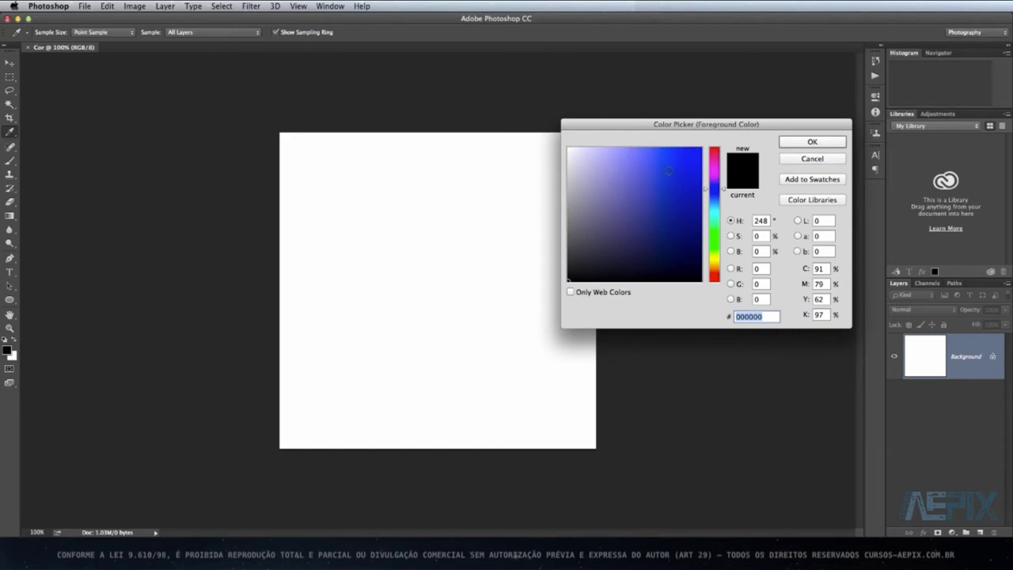
mouse_move(672, 160)
left_mouse_down()
mouse_move(702, 150)
mouse_move(621, 176)
mouse_move(591, 163)
mouse_move(586, 227)
mouse_move(592, 246)
mouse_move(676, 246)
left_mouse_up()
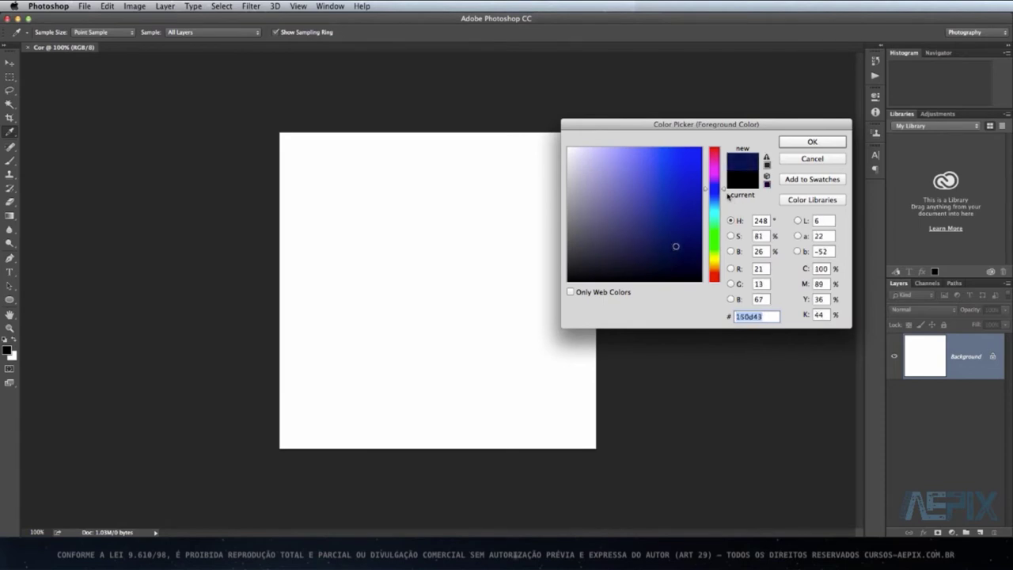
left_click(718, 167)
left_click_drag(718, 167, 717, 188)
mouse_move(666, 212)
left_mouse_down()
mouse_move(638, 169)
mouse_move(599, 215)
mouse_move(675, 197)
mouse_move(651, 174)
mouse_move(622, 198)
mouse_move(679, 176)
left_mouse_up()
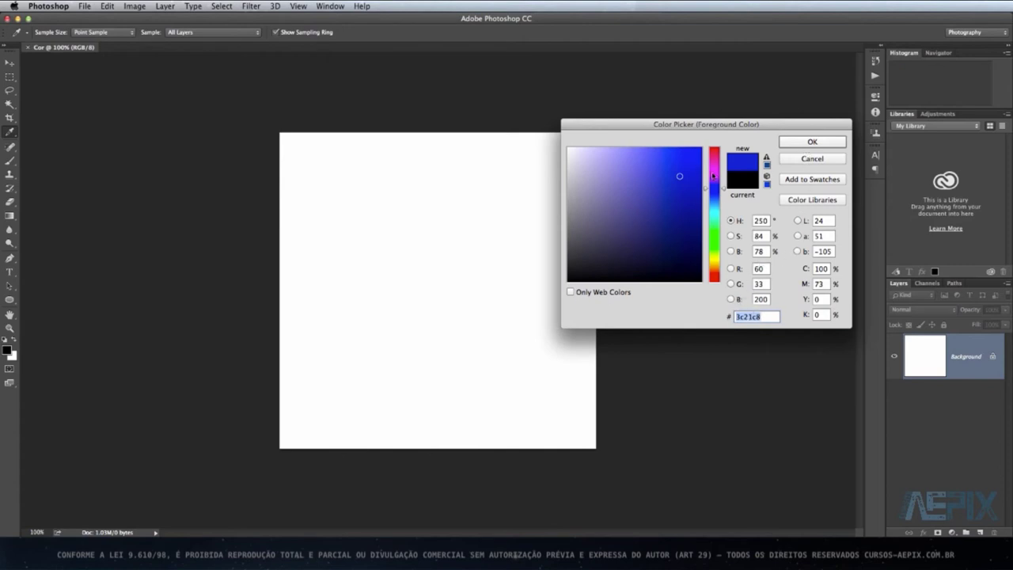
left_click(809, 142)
key("o")
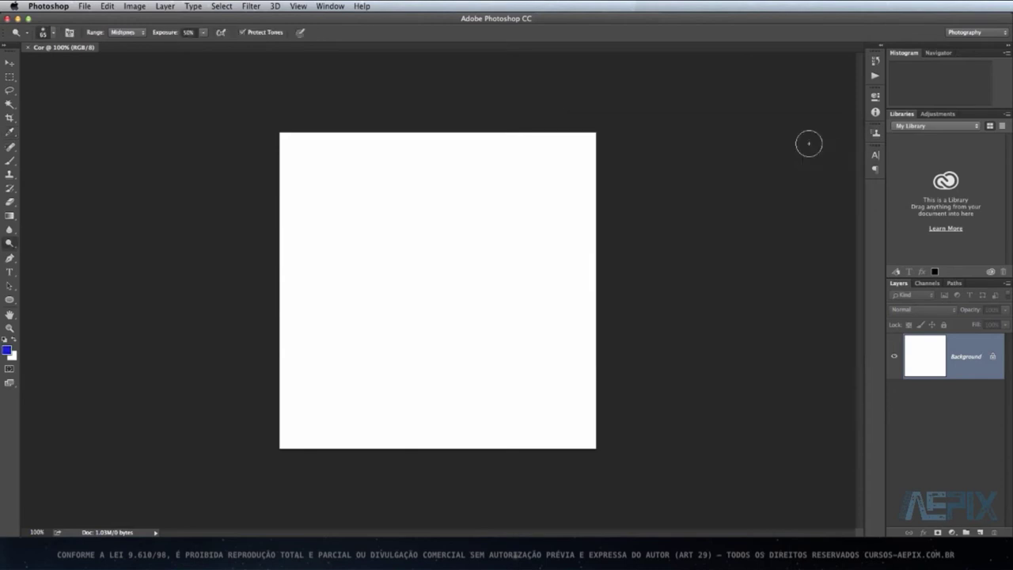
Step: Set the background colour in the Color Picker to turquoise #2cbdce (R 44, G 189, B 206)
left_click(13, 356)
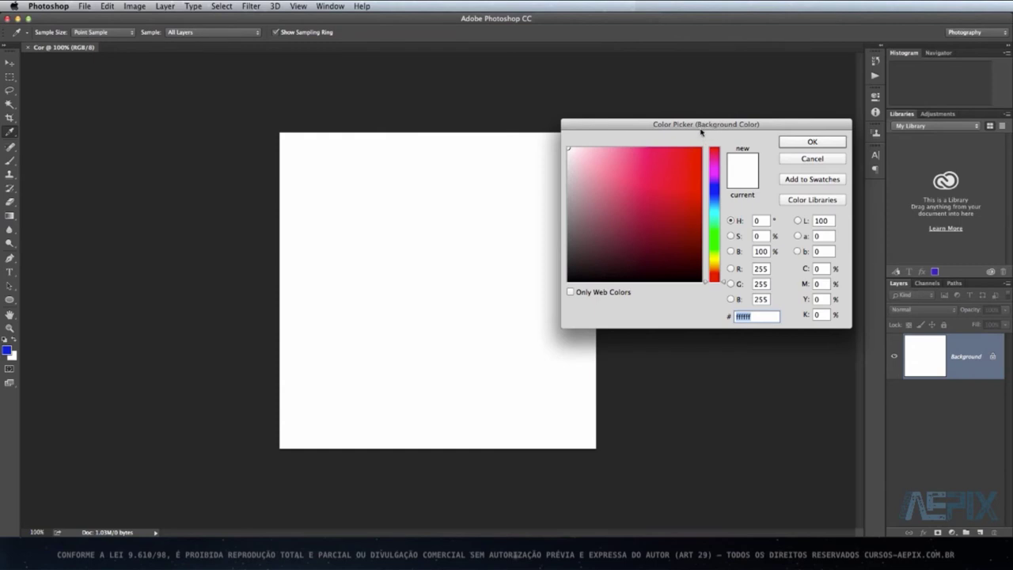
left_click_drag(714, 207, 712, 213)
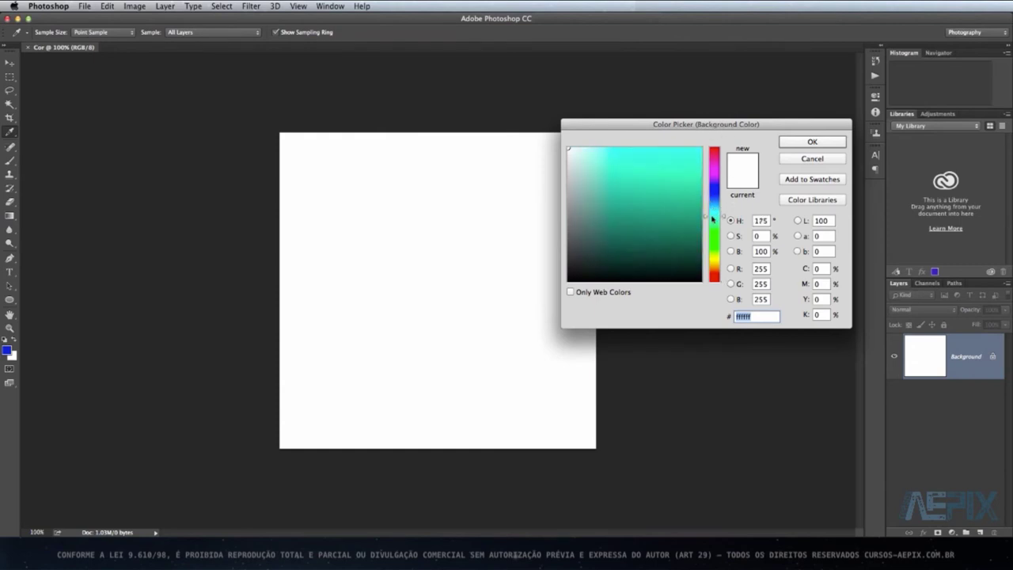
left_click(672, 172)
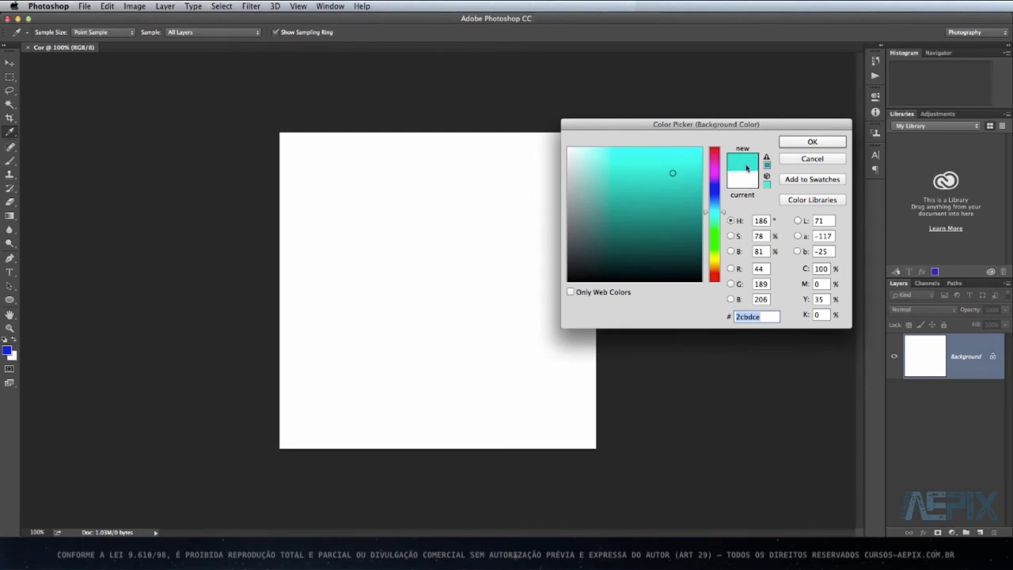
left_click(826, 141)
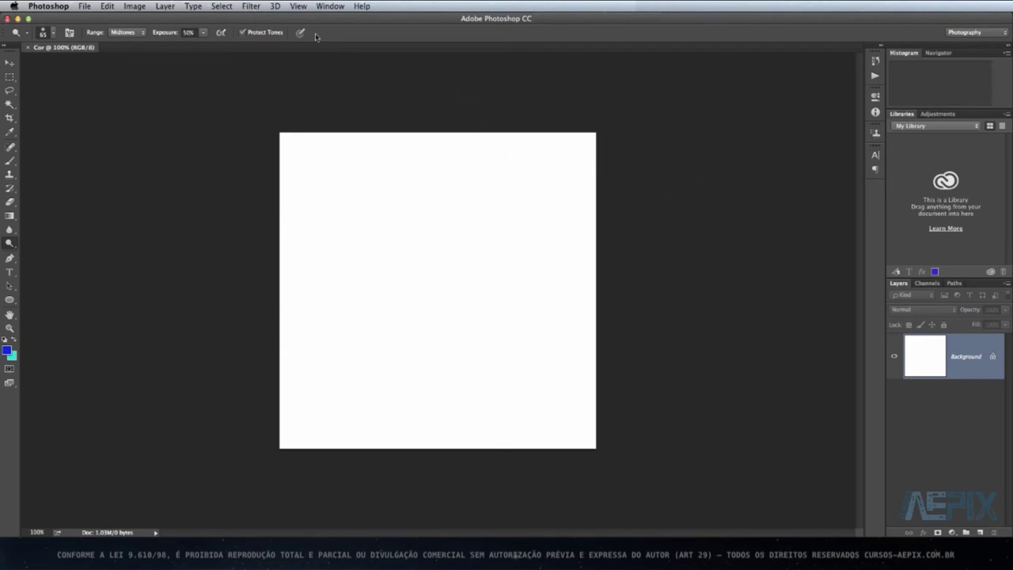
Step: Show the Swatches panel from the Window menu and pick a blue swatch as foreground
left_click(329, 8)
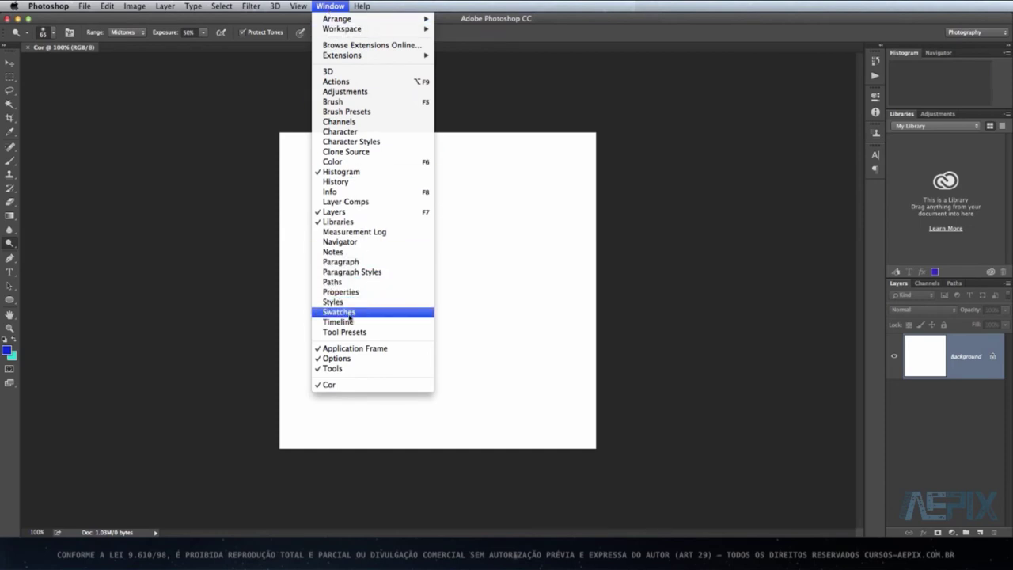
left_click(350, 314)
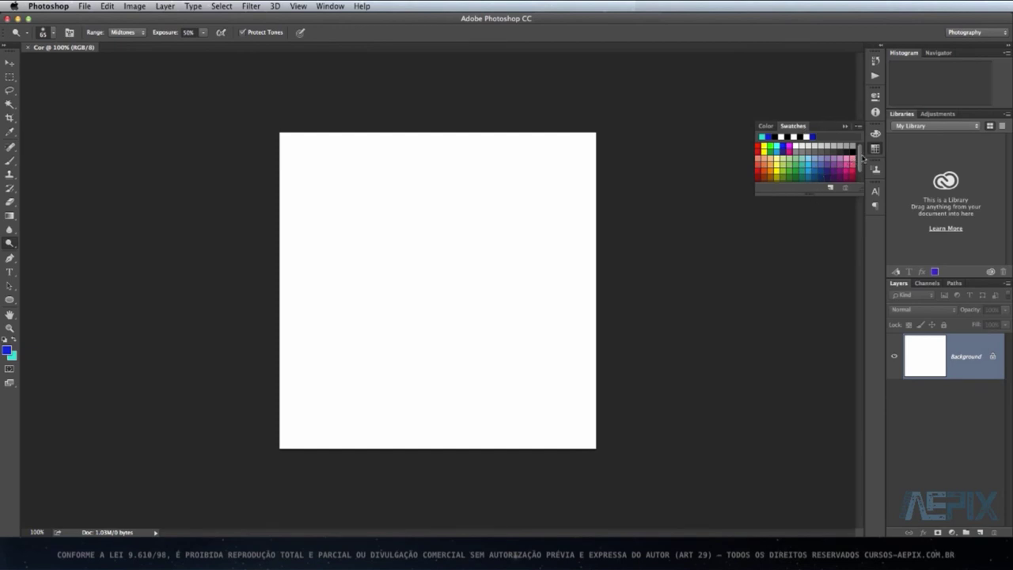
left_click_drag(863, 159, 860, 162)
left_click(826, 166)
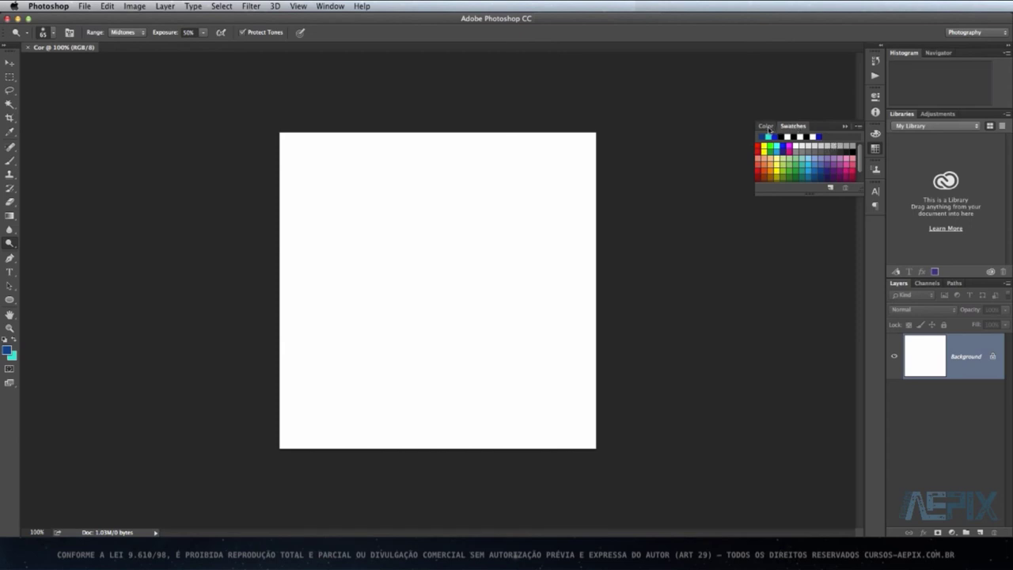
Step: In the Color panel, shift the foreground hue toward teal, then select the background swatch
left_click(767, 126)
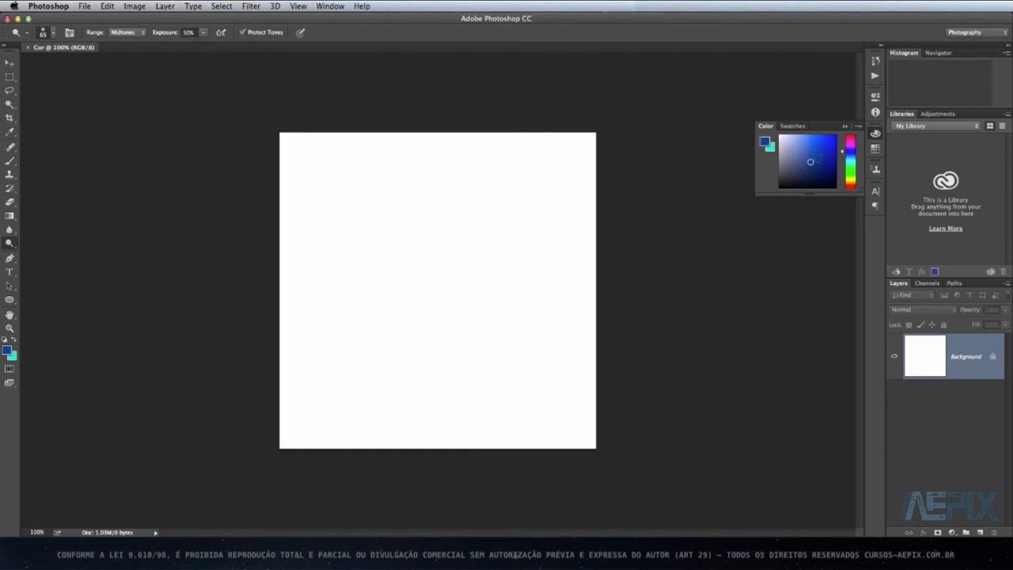
left_click_drag(851, 142, 851, 157)
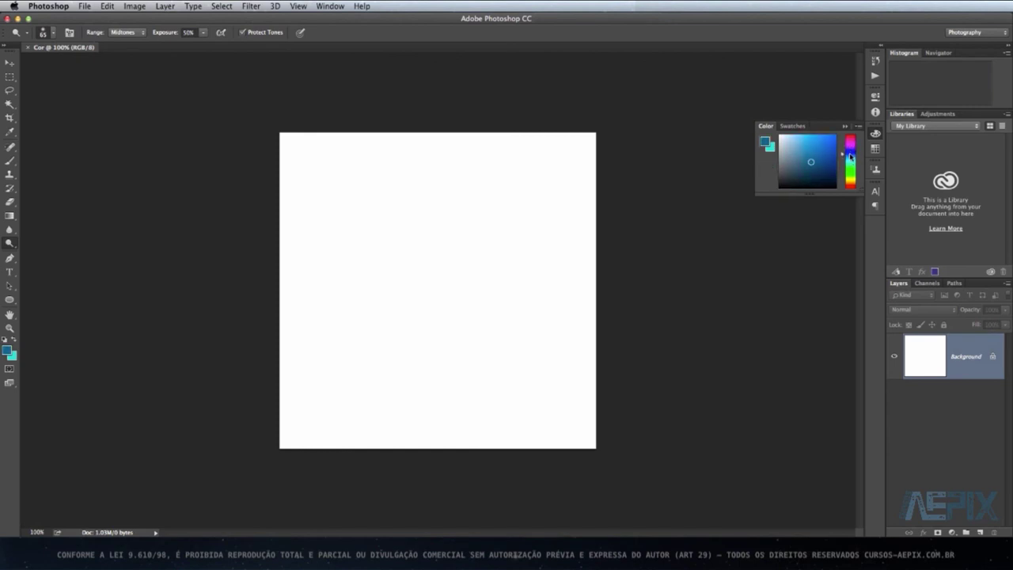
left_click_drag(808, 159, 812, 155)
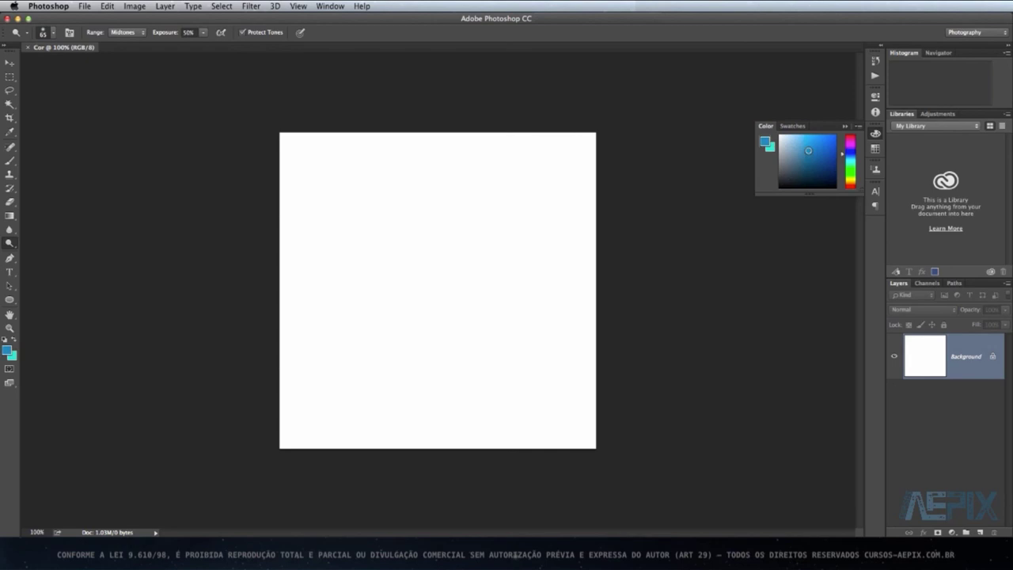
left_click(773, 153)
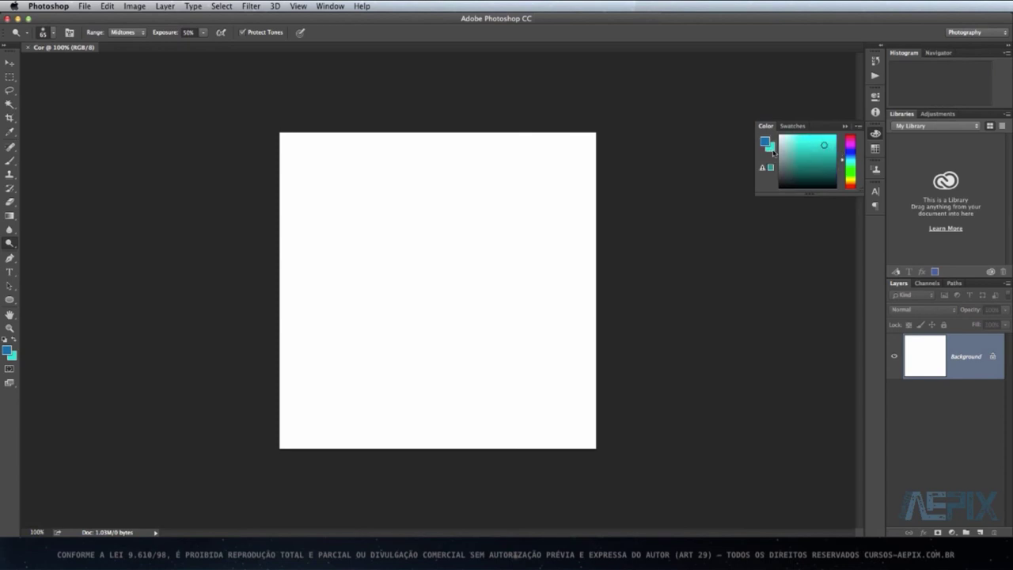